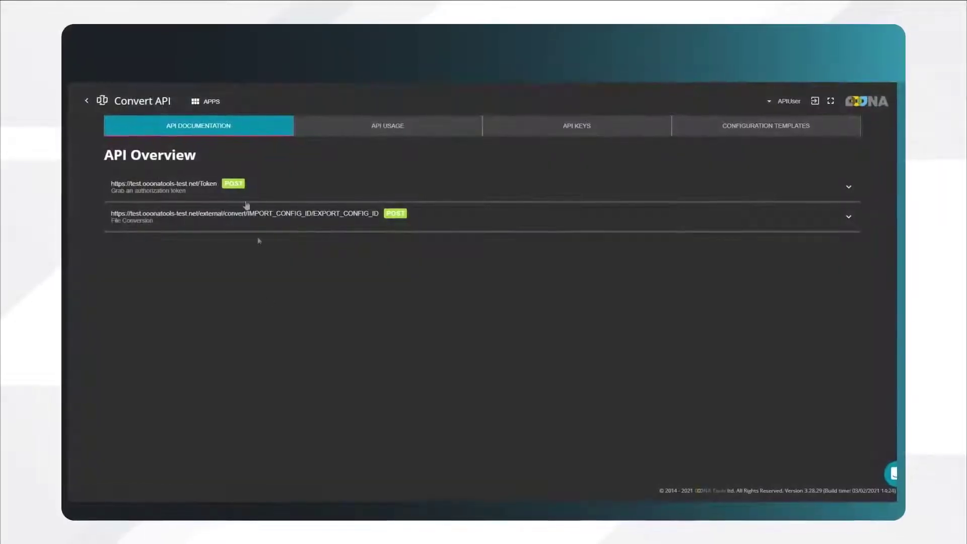
- Expand the Token and File Conversion endpoint details in the API documentation
{"action": "left_click", "coordinate": [283, 186]}
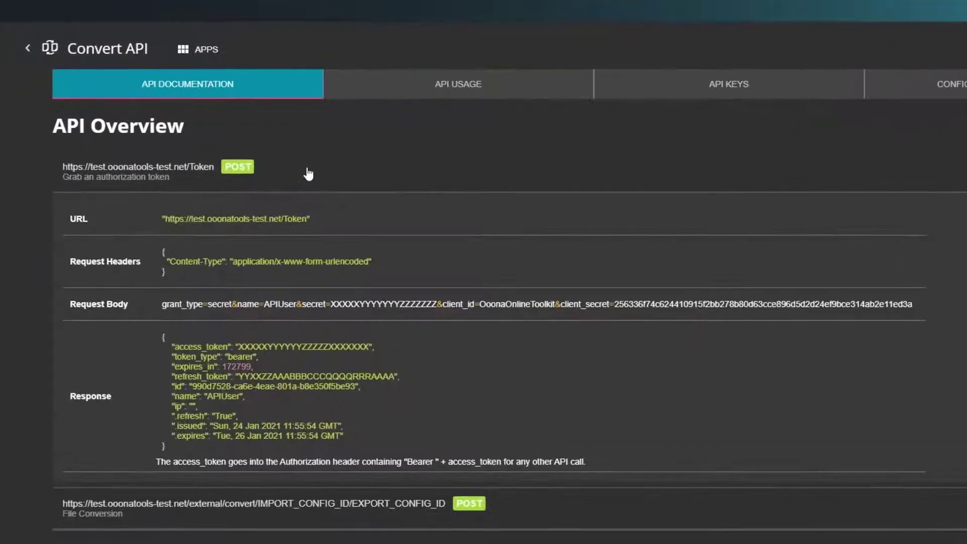
{"action": "left_click", "coordinate": [310, 175]}
{"action": "left_click", "coordinate": [499, 223]}
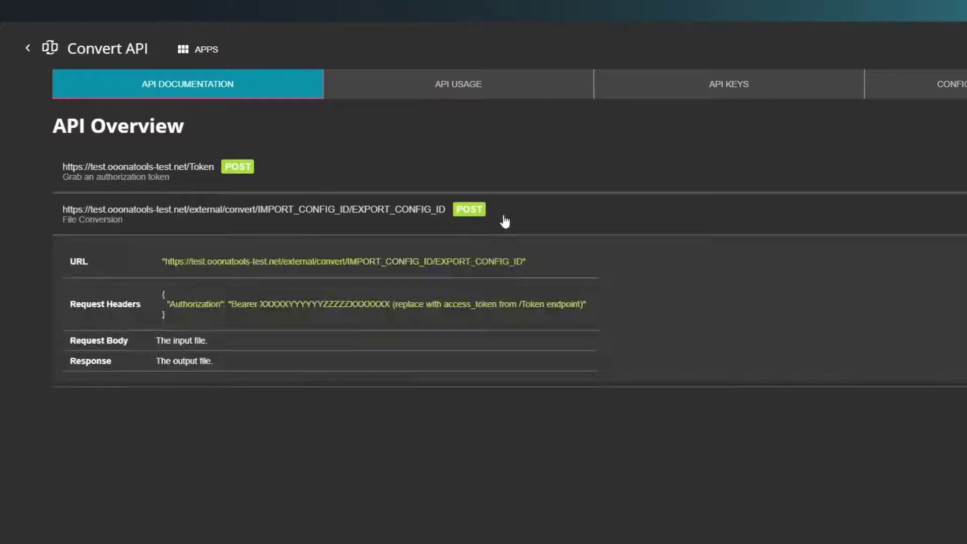
- Browse the API Usage and API Keys pages, ending on the Configuration Templates lists
{"action": "left_click", "coordinate": [505, 224]}
{"action": "left_click", "coordinate": [352, 91]}
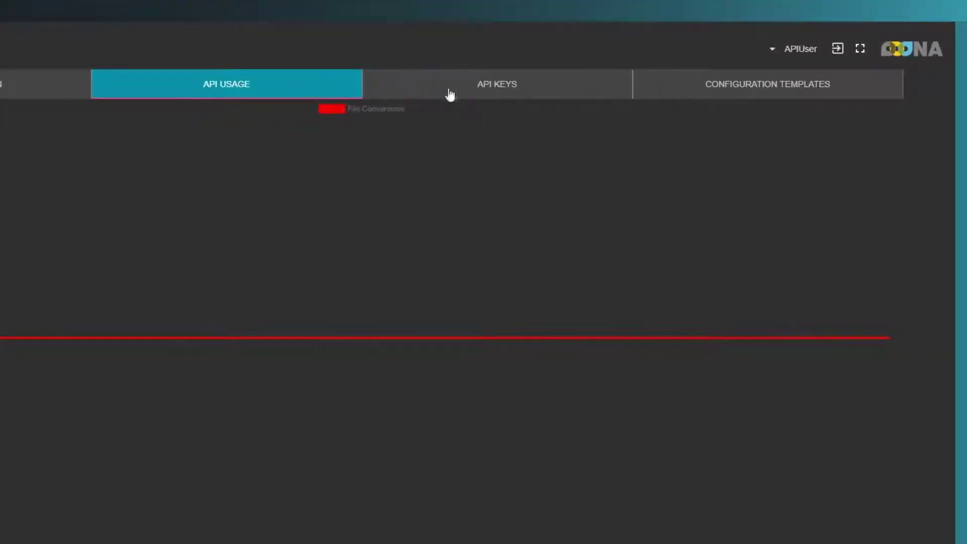
{"action": "left_click", "coordinate": [451, 94]}
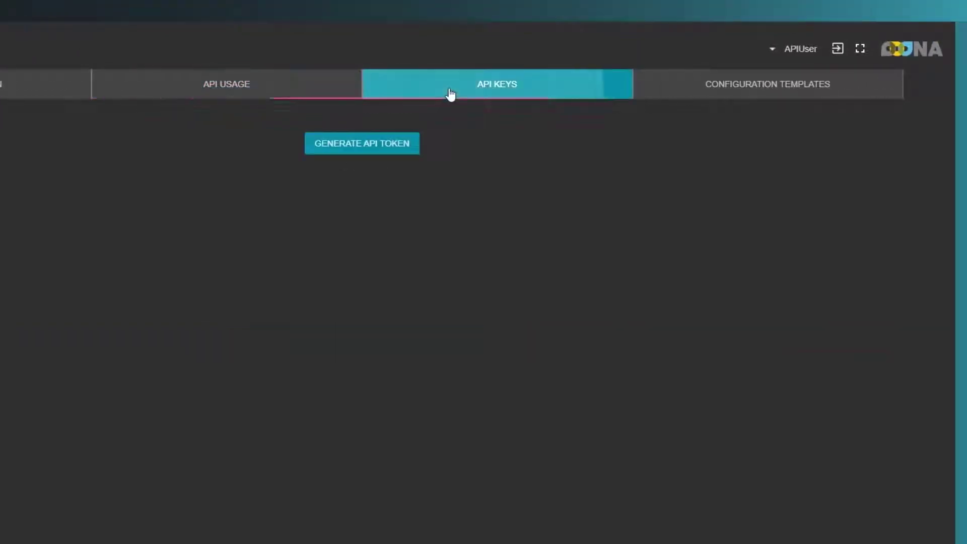
{"action": "left_click", "coordinate": [708, 76]}
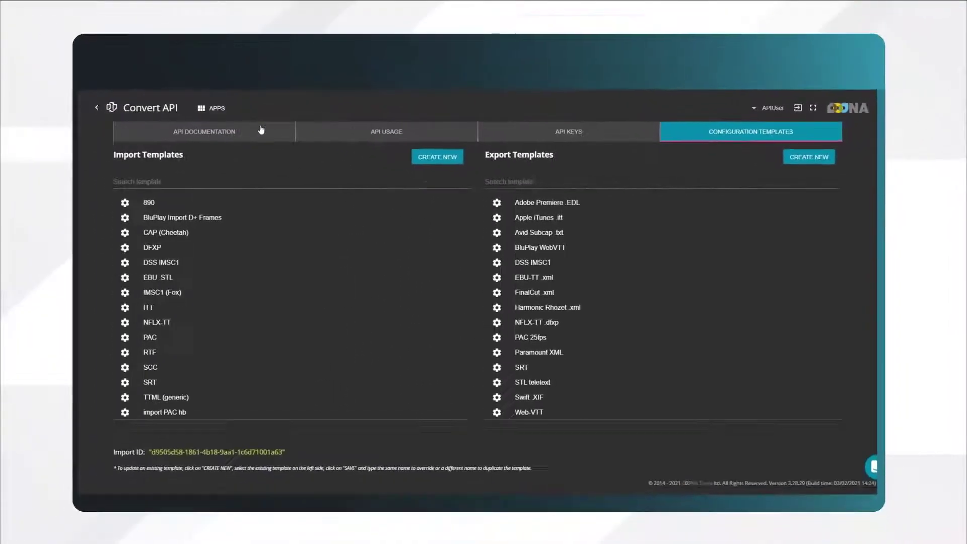
- Create a new POST request for the Token endpoint and select its documented request body
{"action": "left_click", "coordinate": [268, 132]}
{"action": "left_click", "coordinate": [268, 195]}
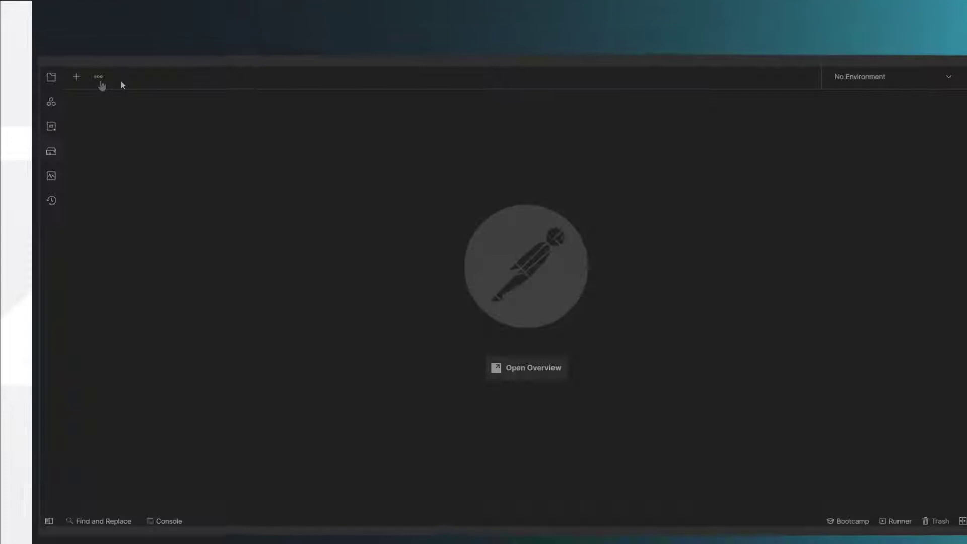
{"action": "left_click", "coordinate": [85, 114]}
{"action": "left_click", "coordinate": [87, 169]}
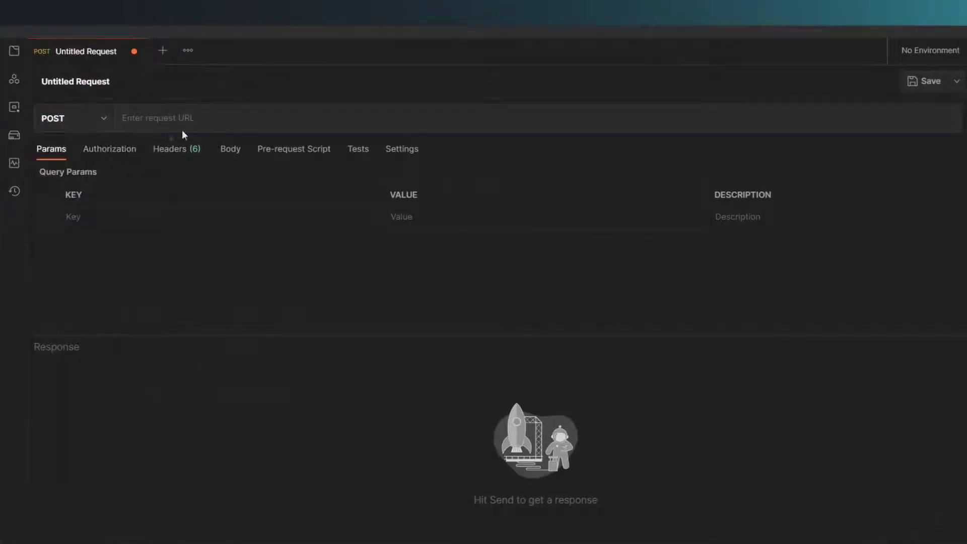
{"action": "left_click", "coordinate": [197, 119]}
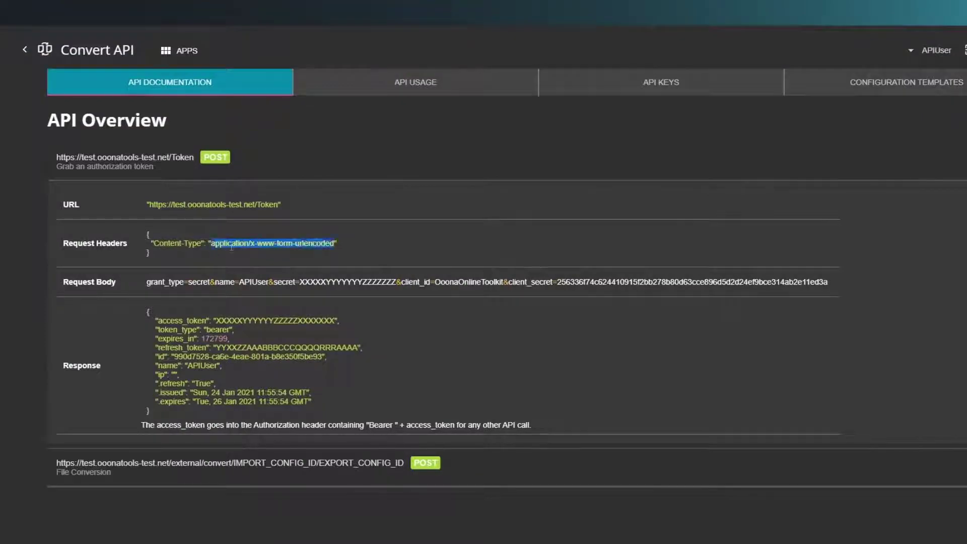
{"action": "type", "text": "Content-"}
{"action": "triple_click", "coordinate": [178, 281]}
{"action": "key", "text": "ctrl+c"}
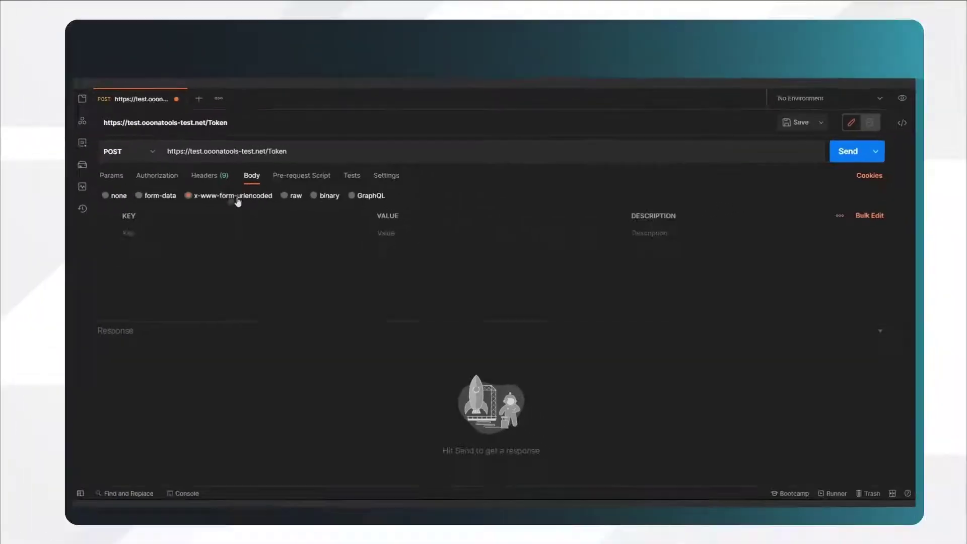
- Paste the token parameter string into Bulk Edit and split grant_type and name onto separate lines
{"action": "left_click", "coordinate": [834, 219]}
{"action": "key", "text": "ctrl+v"}
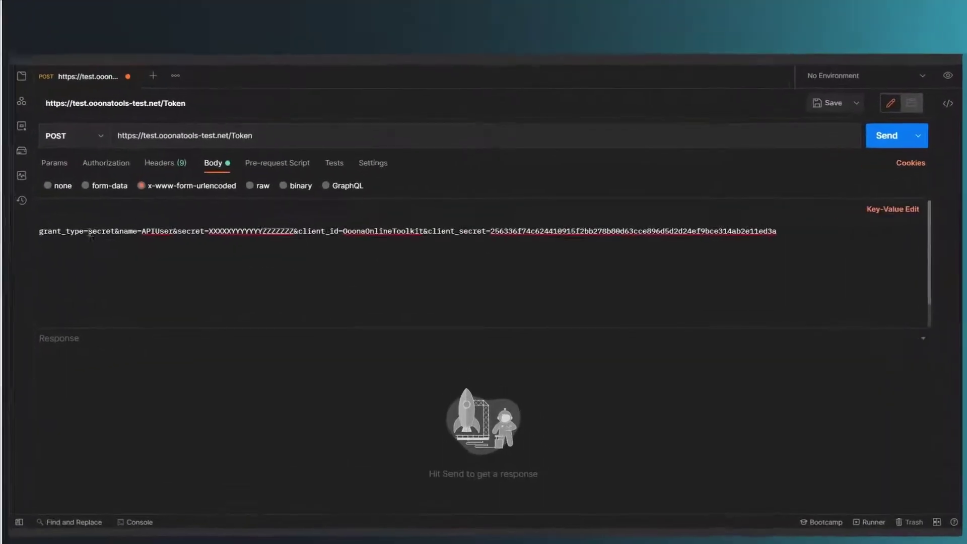
{"action": "key", "text": "ctrl+Right"}
{"action": "key", "text": "Delete"}
{"action": "key", "text": "Return"}
{"action": "key", "text": "Right"}
{"action": "key", "text": "Right"}
{"action": "key", "text": "Right"}
{"action": "key", "text": "Delete"}
{"action": "type", "text": ":"}
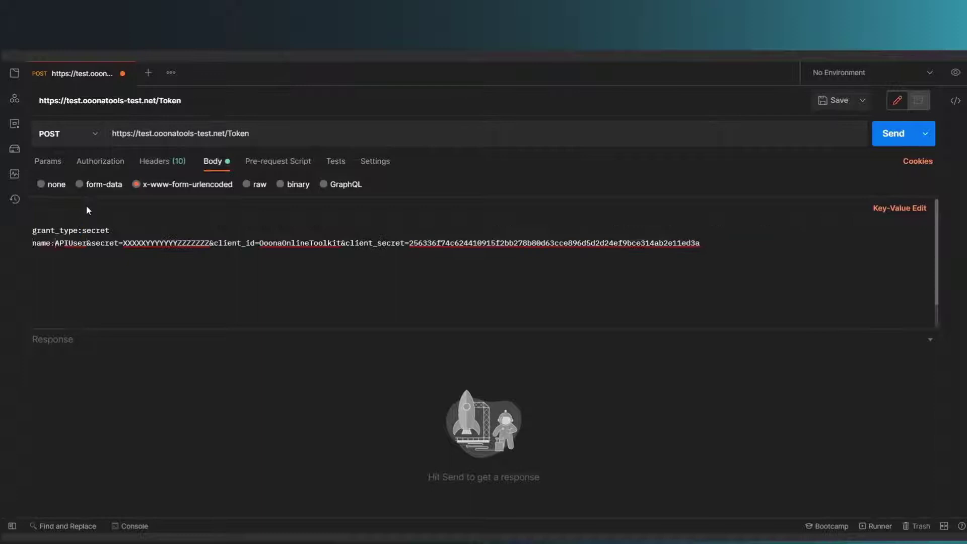
{"action": "key", "text": "ctrl+Right"}
{"action": "key", "text": "Delete"}
{"action": "key", "text": "Return"}
- Clear the placeholder secret and put client_id and client_secret on their own key:value lines
{"action": "key", "text": "ctrl+Right"}
{"action": "key", "text": "shift+ctrl+Right"}
{"action": "key", "text": "shift+Right"}
{"action": "type", "text": ":"}
{"action": "key", "text": "Return"}
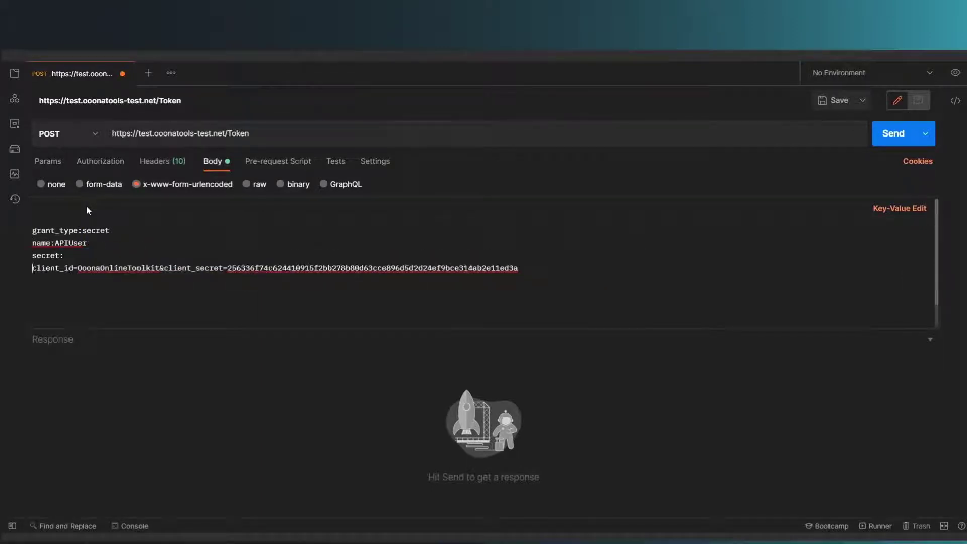
{"action": "key", "text": "ctrl+Right"}
{"action": "key", "text": "Delete"}
{"action": "type", "text": ":"}
{"action": "key", "text": "ctrl+Right"}
{"action": "key", "text": "shift+Right"}
{"action": "key", "text": "Return"}
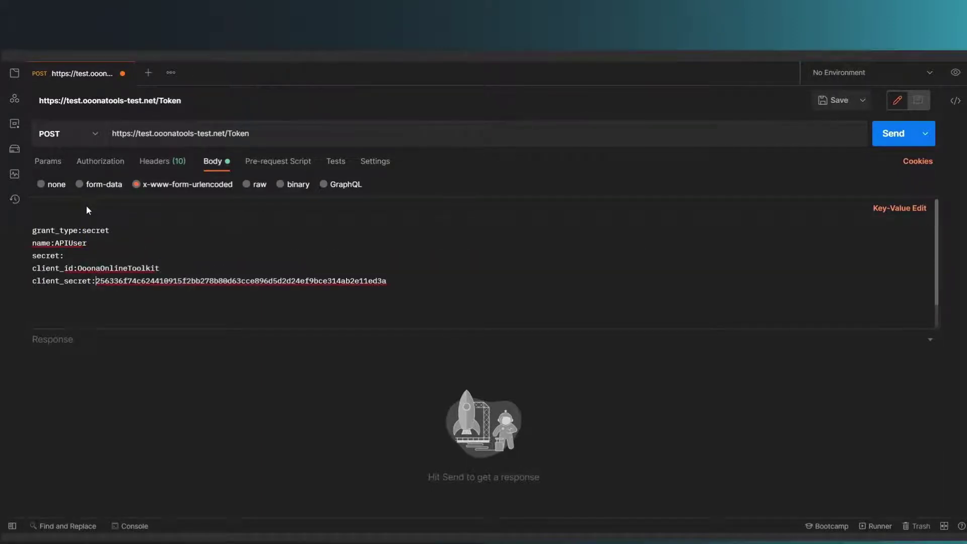
{"action": "key", "text": "ctrl+Right"}
{"action": "key", "text": "Delete"}
{"action": "type", "text": ":"}
{"action": "left_click", "coordinate": [839, 213]}
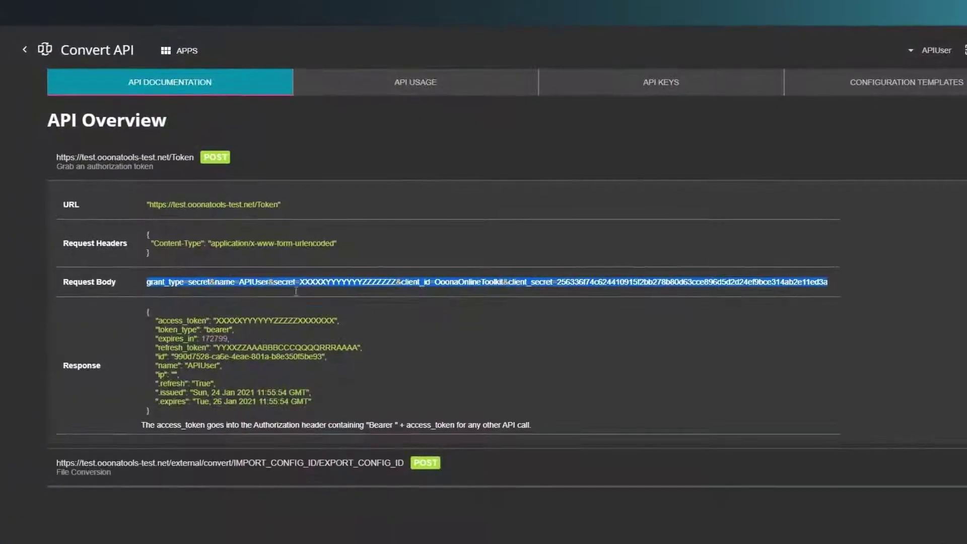
- Generate a new API key on the API Keys page to use as the secret
{"action": "double_click", "coordinate": [385, 281]}
{"action": "left_click", "coordinate": [673, 87]}
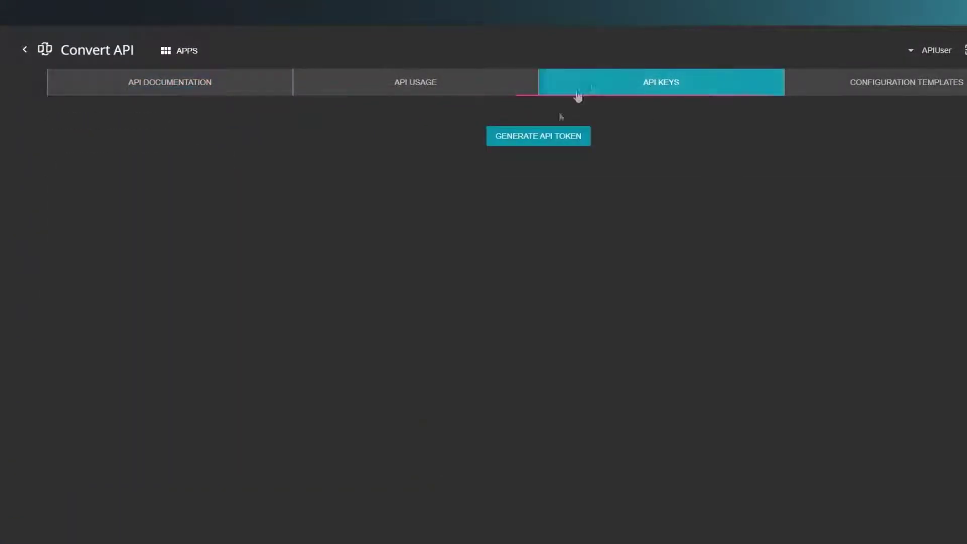
{"action": "left_click", "coordinate": [544, 143]}
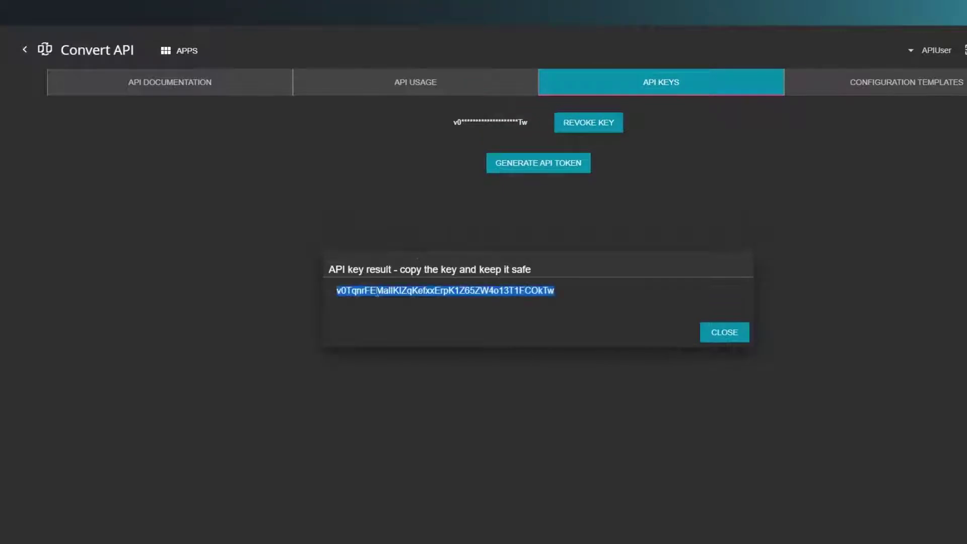
{"action": "key", "text": "alt+Tab"}
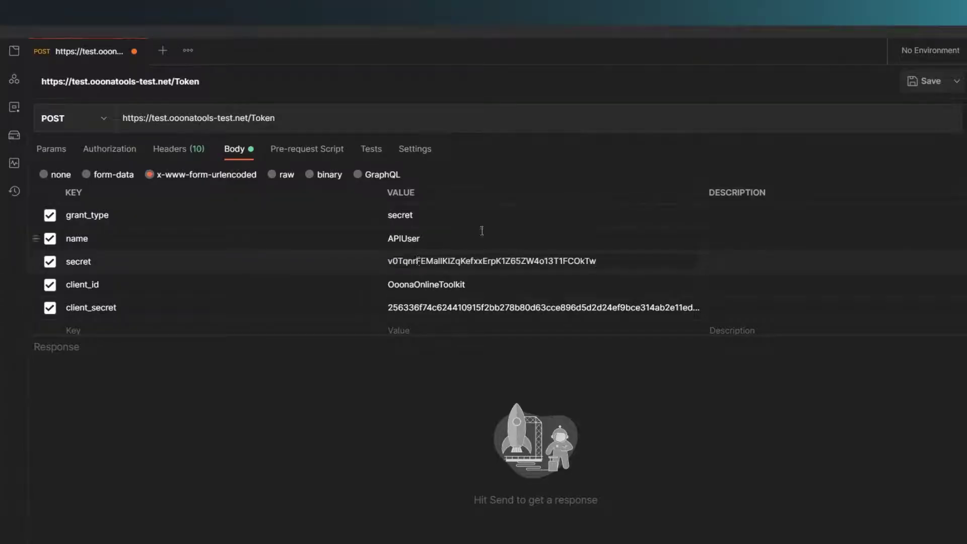
- Send the token request with Ctrl+Enter and copy the returned access_token value
{"action": "key", "text": "ctrl+Return"}
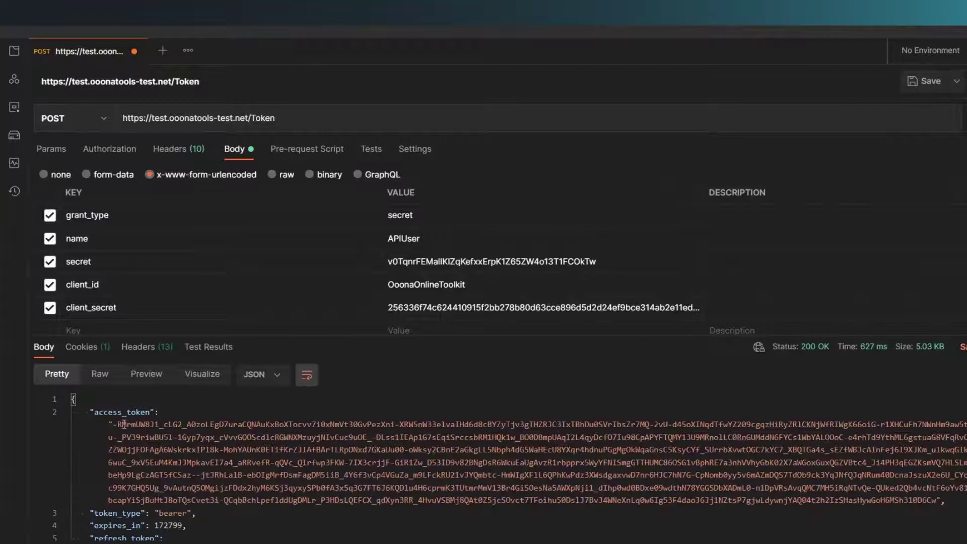
{"action": "mouse_move", "coordinate": [114, 424]}
{"action": "left_mouse_down"}
{"action": "mouse_move", "coordinate": [242, 440]}
{"action": "mouse_move", "coordinate": [783, 441]}
{"action": "left_mouse_up"}
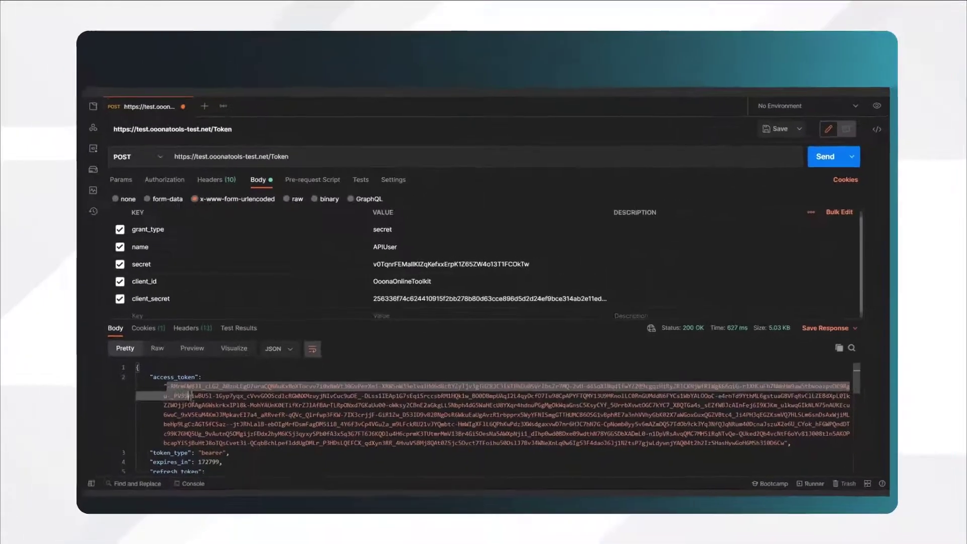
{"action": "right_click", "coordinate": [544, 393]}
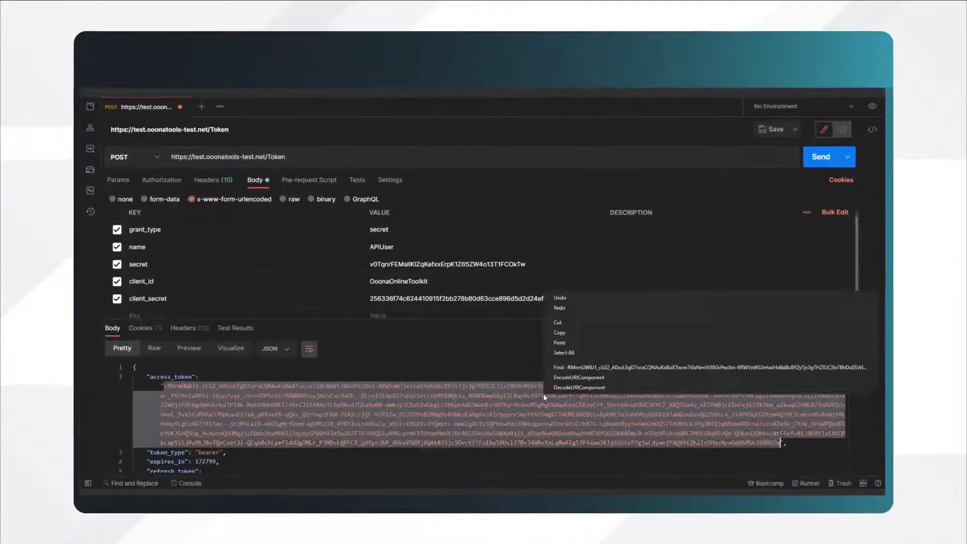
{"action": "left_click", "coordinate": [582, 334]}
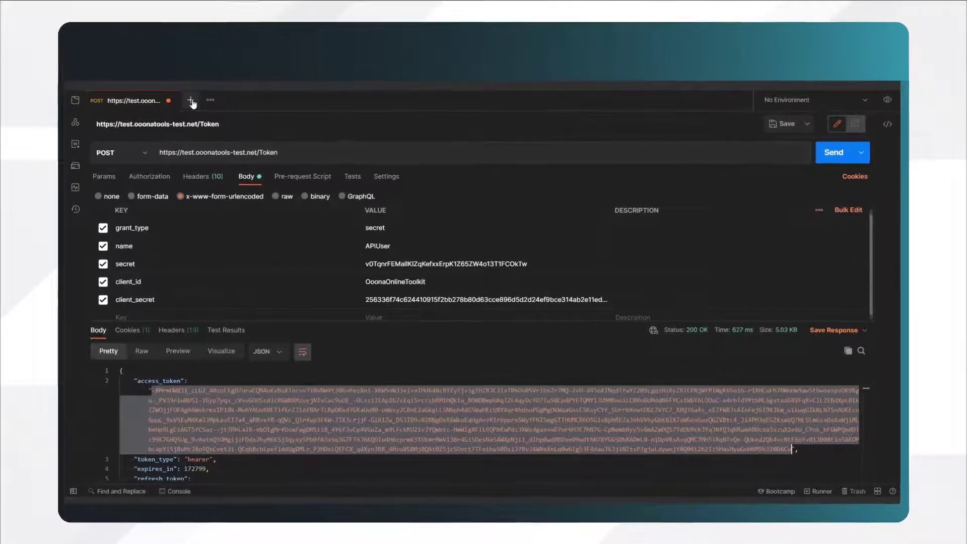
- Add an Authorization header to a new request with value 'Bearer ' plus the pasted access token
{"action": "left_click", "coordinate": [195, 104]}
{"action": "left_click", "coordinate": [195, 175]}
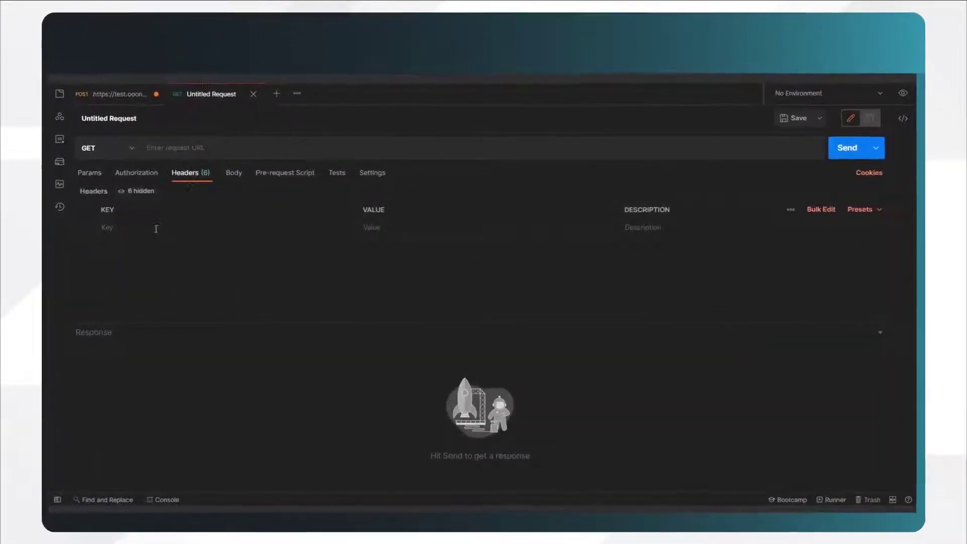
{"action": "left_click", "coordinate": [152, 227]}
{"action": "type", "text": "Auth"}
{"action": "key", "text": "Down"}
{"action": "key", "text": "Return"}
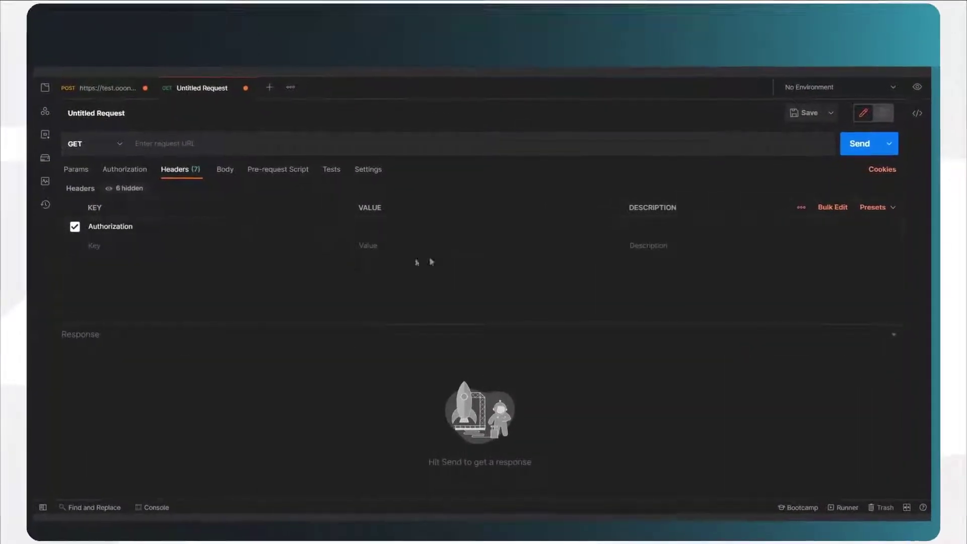
{"action": "left_click", "coordinate": [445, 232]}
{"action": "type", "text": "Bearer"}
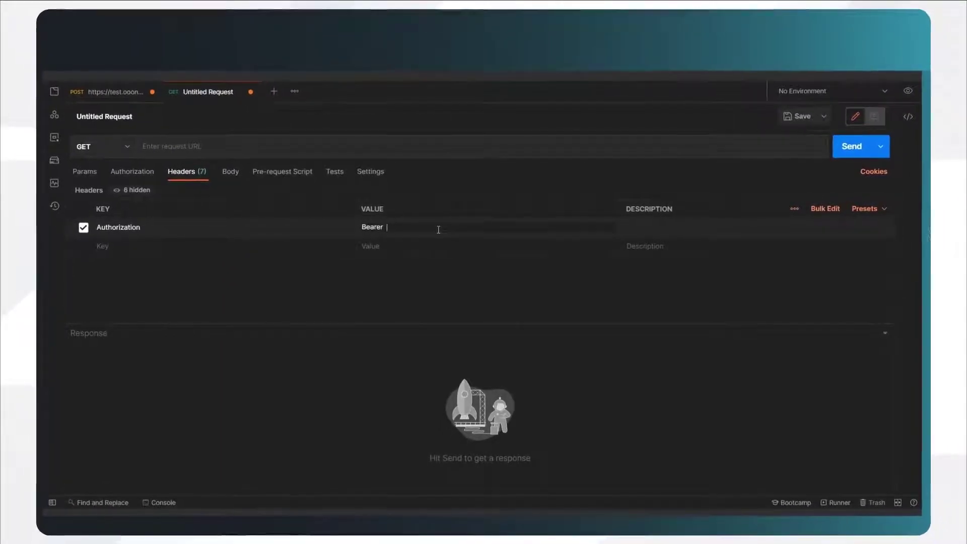
{"action": "right_click", "coordinate": [438, 231]}
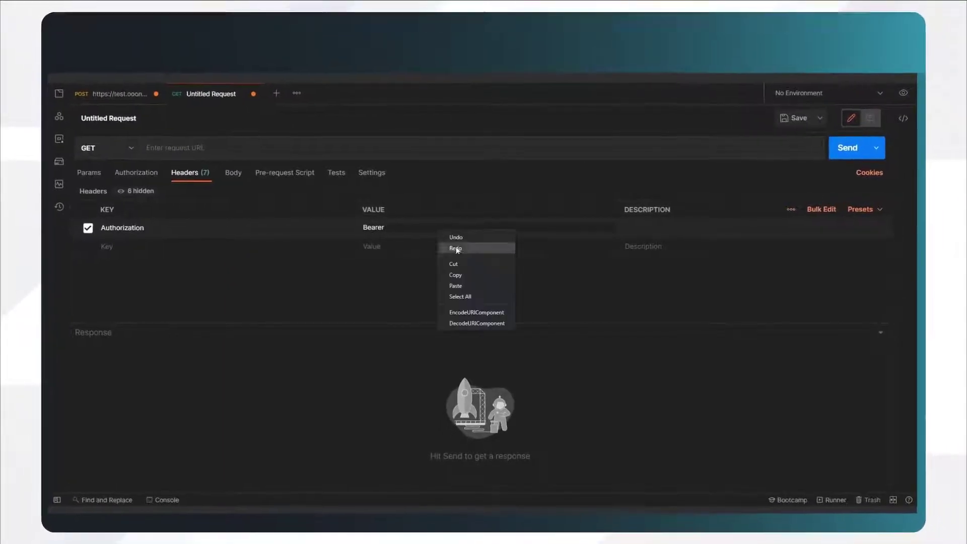
{"action": "left_click", "coordinate": [474, 286]}
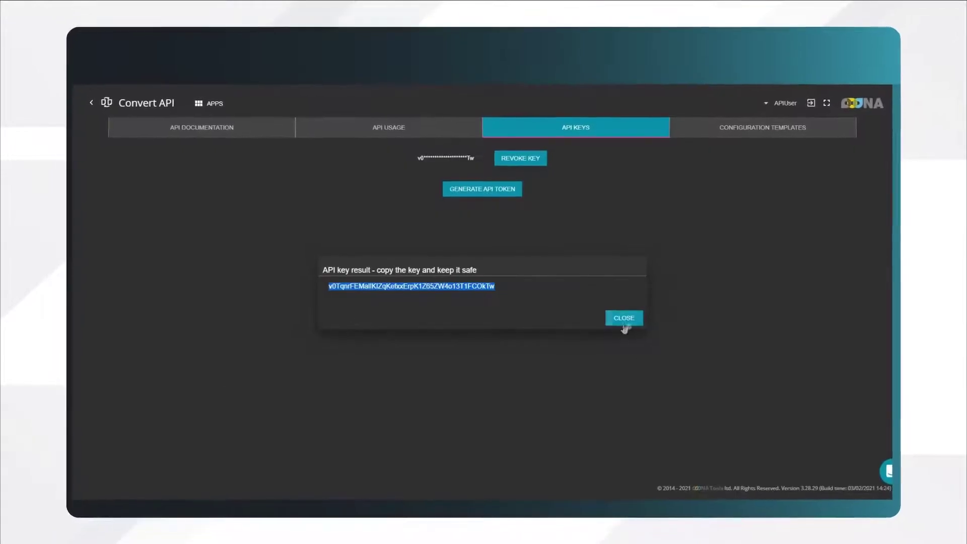
- Copy the File Conversion endpoint URL from the API documentation
{"action": "left_click", "coordinate": [624, 323]}
{"action": "left_click", "coordinate": [202, 128]}
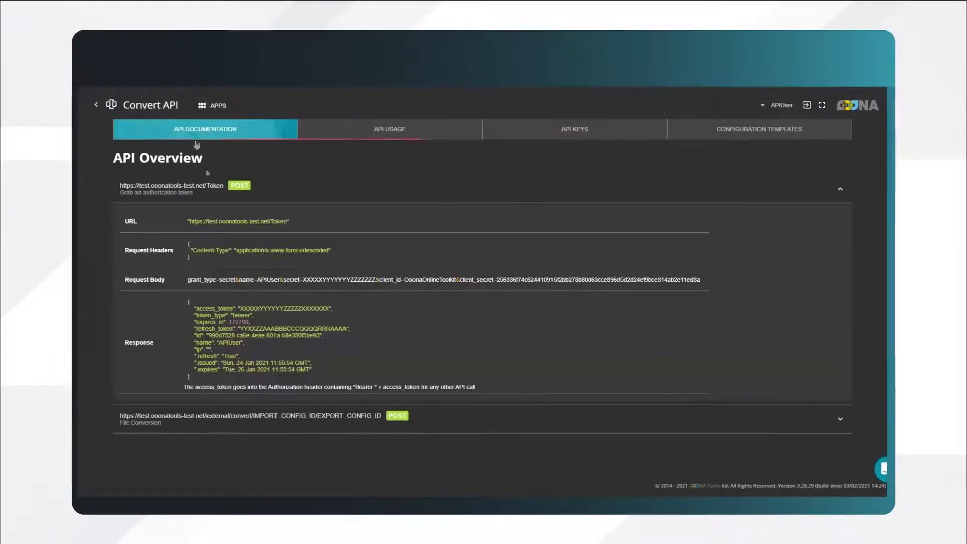
{"action": "left_click", "coordinate": [256, 189]}
{"action": "left_click", "coordinate": [278, 218]}
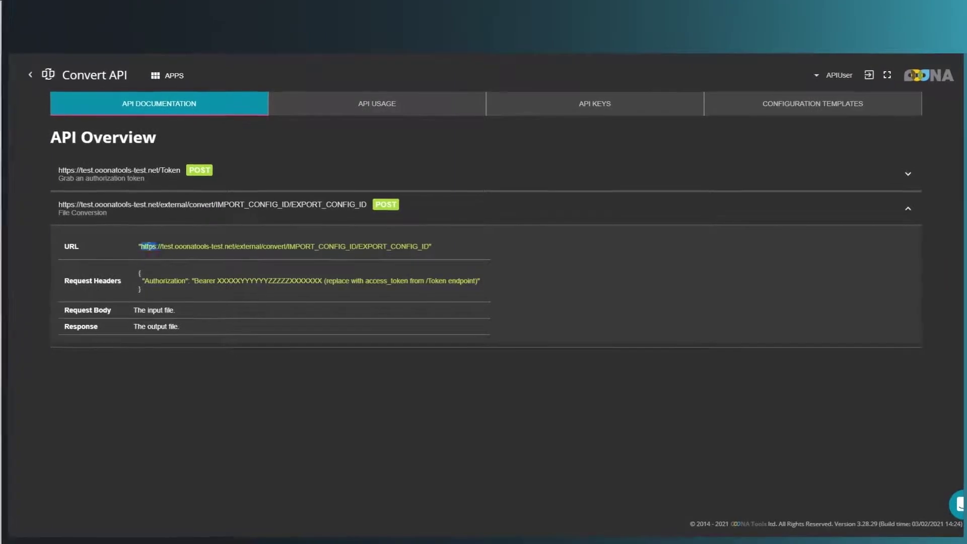
{"action": "left_click_drag", "start_coordinate": [144, 246], "coordinate": [431, 247]}
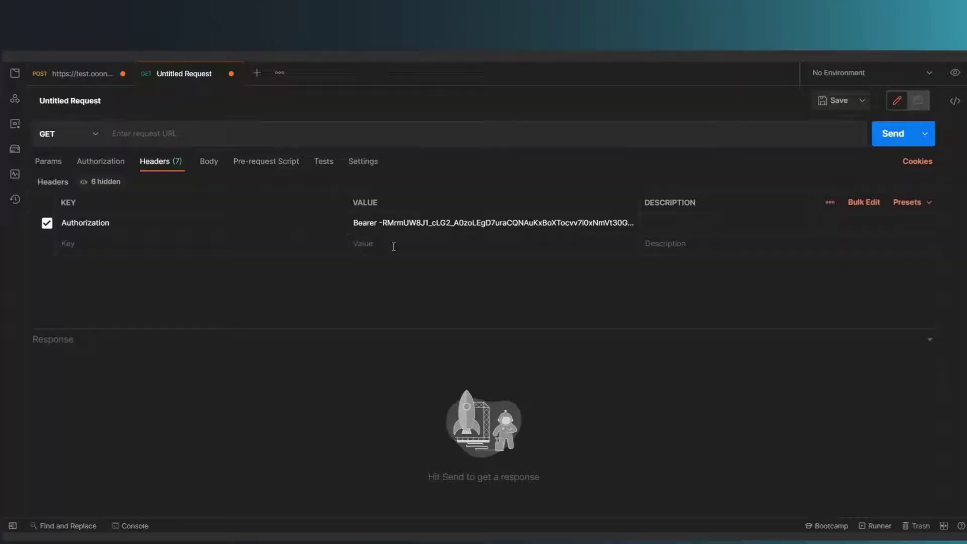
- Paste the conversion URL into the request and switch the method to POST
{"action": "left_click", "coordinate": [191, 135]}
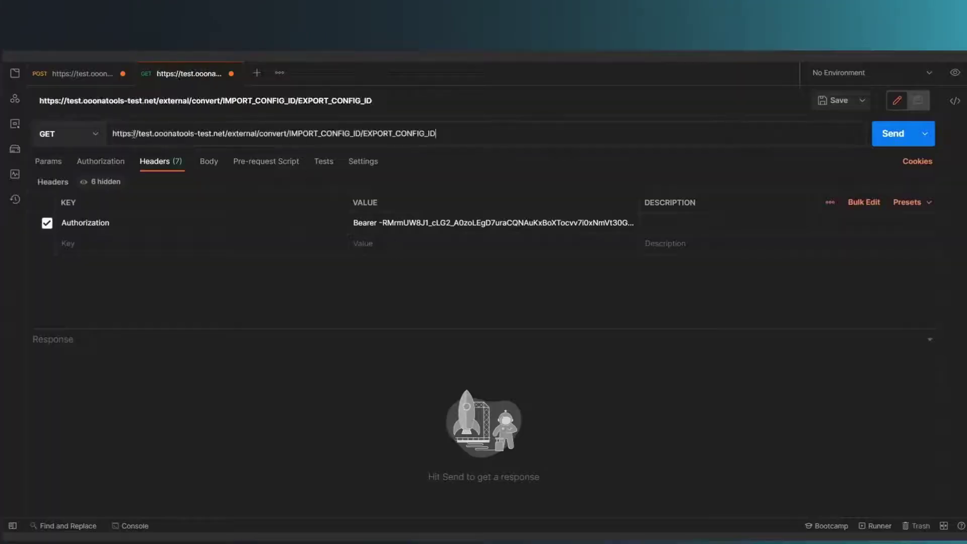
{"action": "left_click", "coordinate": [60, 133]}
{"action": "left_click", "coordinate": [79, 183]}
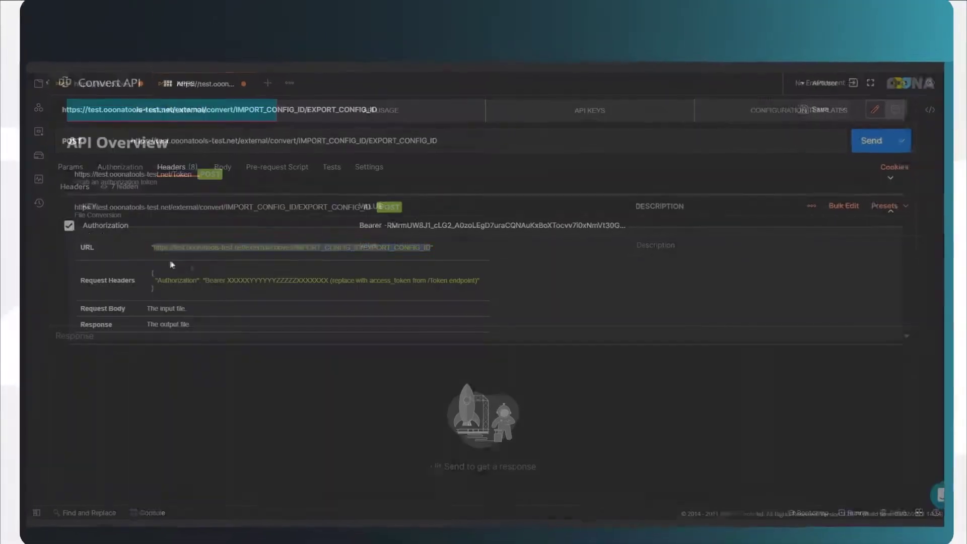
- Create a new Srt (.srt) import template and save it as ENG SRT
{"action": "left_click", "coordinate": [761, 121]}
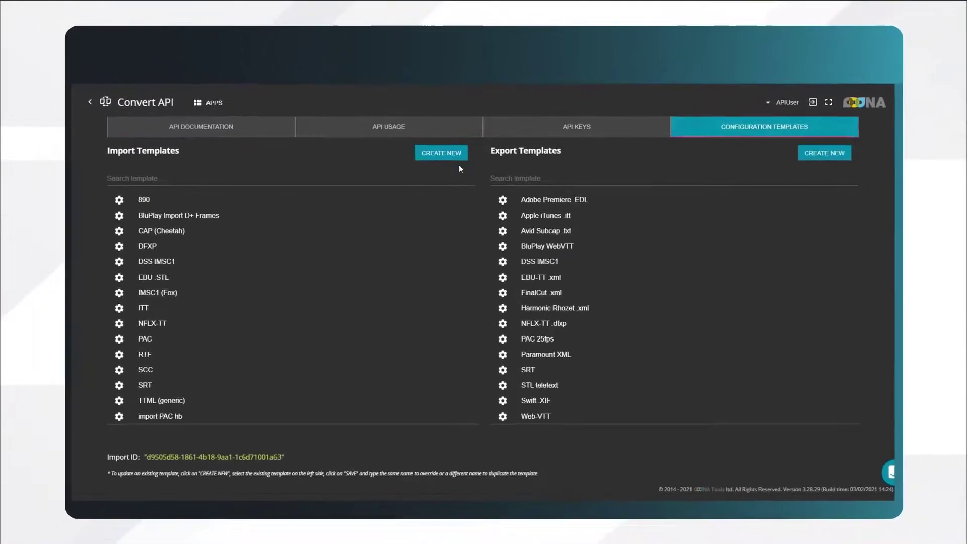
{"action": "left_click", "coordinate": [446, 156]}
{"action": "left_click", "coordinate": [419, 182]}
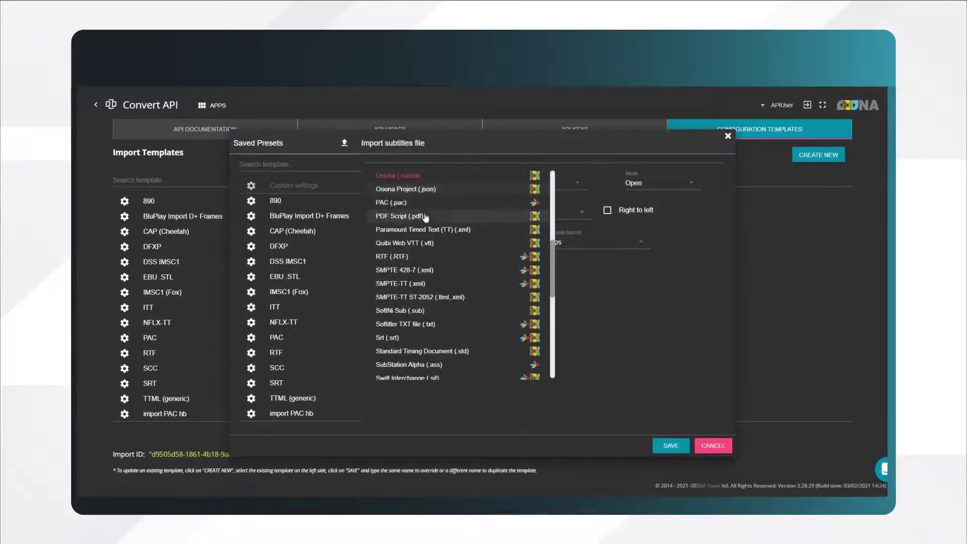
{"action": "scroll", "coordinate": [425, 219], "scroll_direction": "down", "scroll_amount": 1}
{"action": "left_click", "coordinate": [424, 297]}
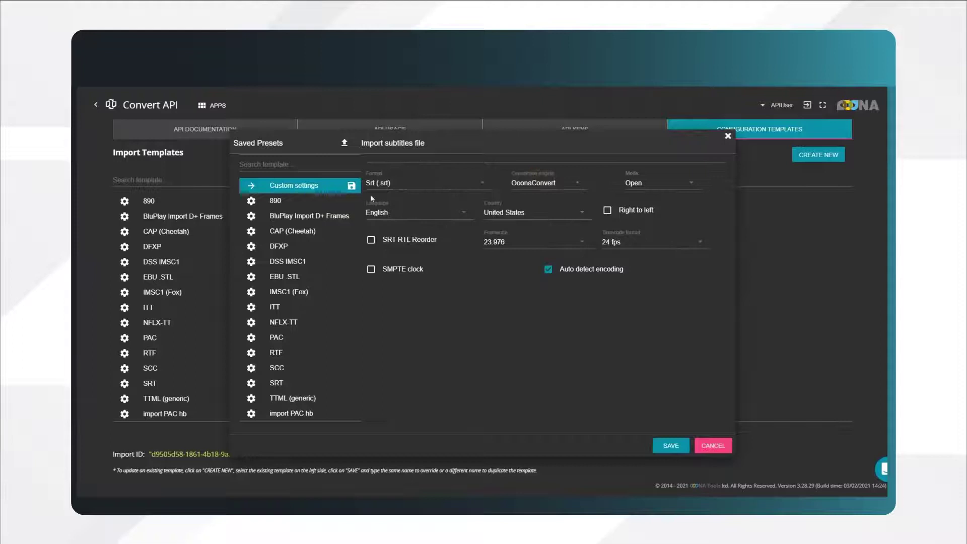
{"action": "left_click", "coordinate": [352, 187]}
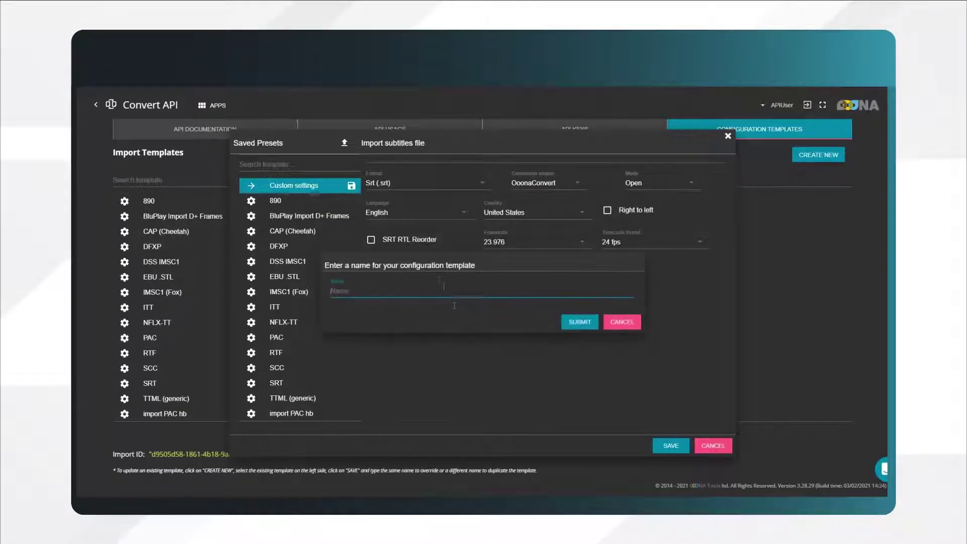
{"action": "left_click", "coordinate": [585, 328]}
{"action": "left_click", "coordinate": [729, 136]}
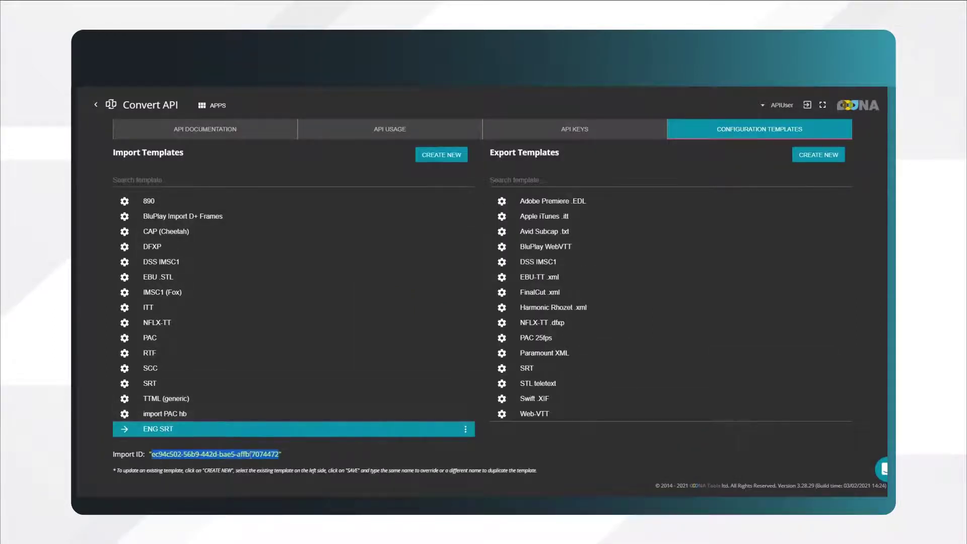
- Copy the ENG SRT Import ID and paste it over IMPORT_CONFIG_ID in the URL
{"action": "right_click", "coordinate": [254, 454]}
{"action": "left_click", "coordinate": [283, 273]}
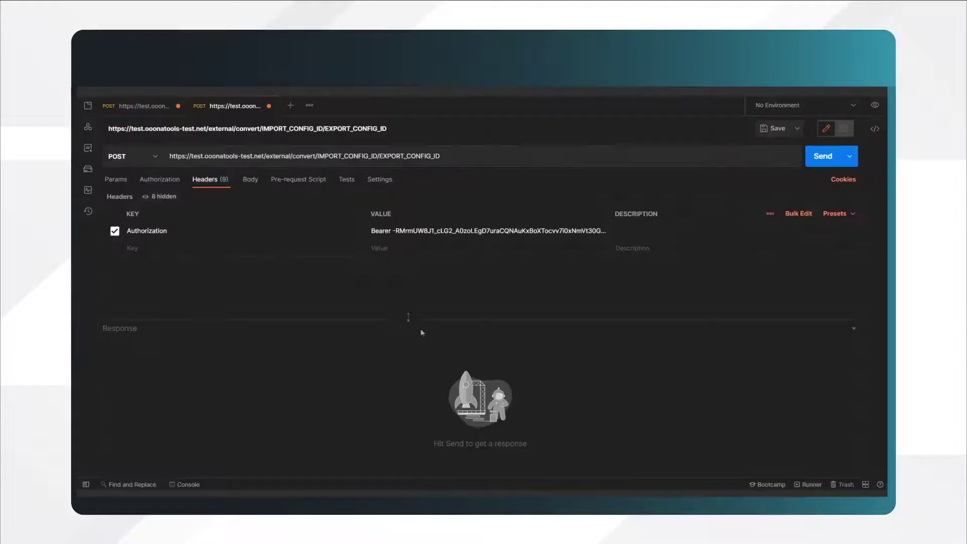
{"action": "double_click", "coordinate": [337, 157]}
{"action": "right_click", "coordinate": [337, 156]}
{"action": "left_click", "coordinate": [360, 210]}
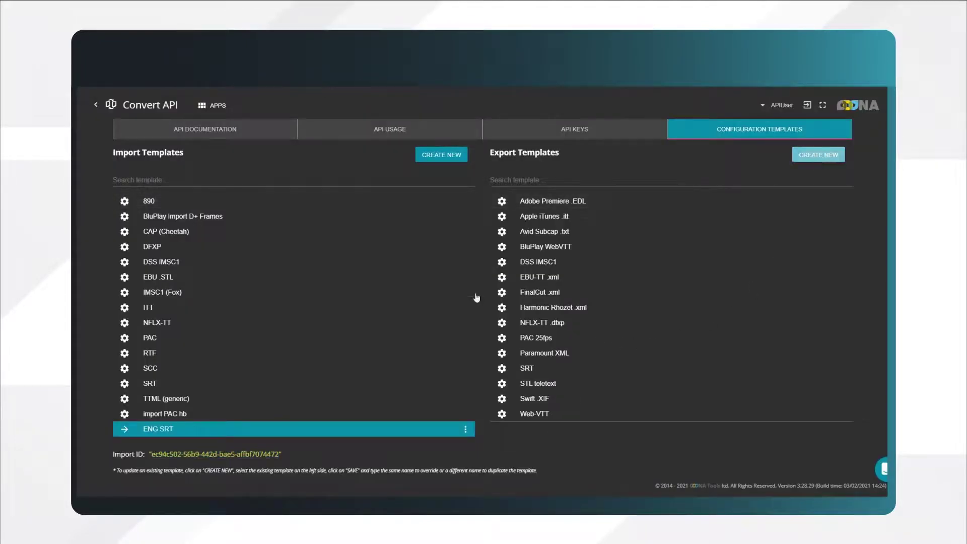
- Save a new Timed Text (TTML) export template as ENG TTML and copy its Export ID
{"action": "left_click", "coordinate": [464, 176]}
{"action": "scroll", "coordinate": [443, 253], "scroll_direction": "down", "scroll_amount": 3}
{"action": "scroll", "coordinate": [434, 306], "scroll_direction": "down", "scroll_amount": 2}
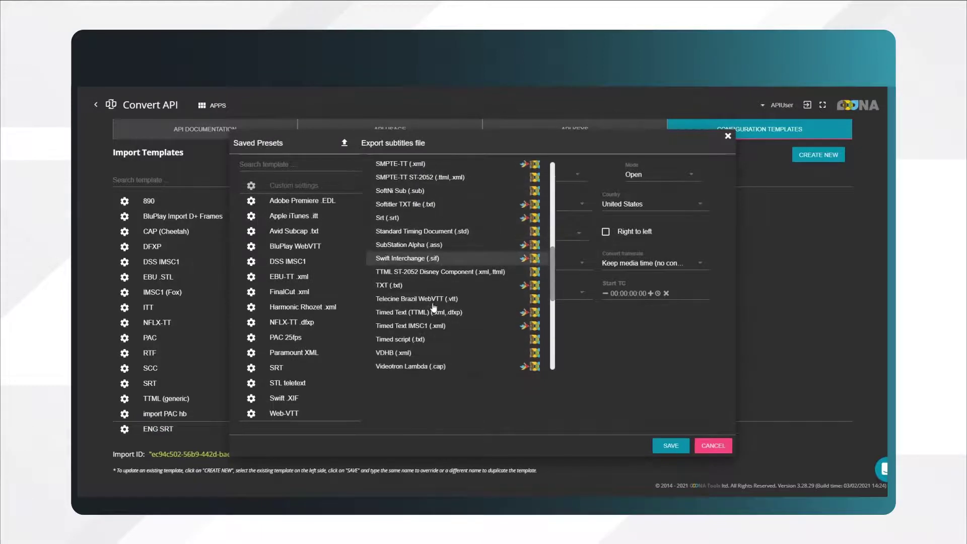
{"action": "left_click", "coordinate": [434, 313]}
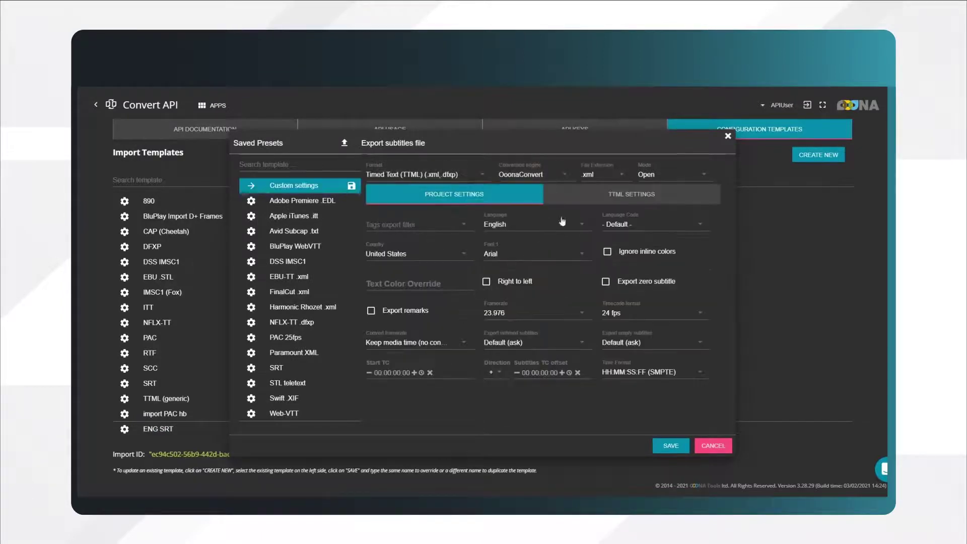
{"action": "left_click", "coordinate": [666, 447]}
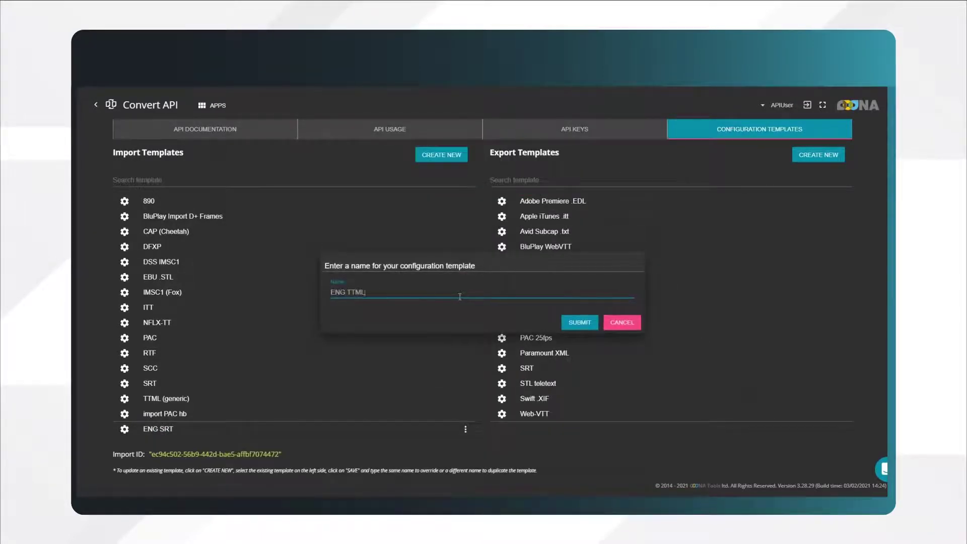
{"action": "left_click", "coordinate": [573, 326]}
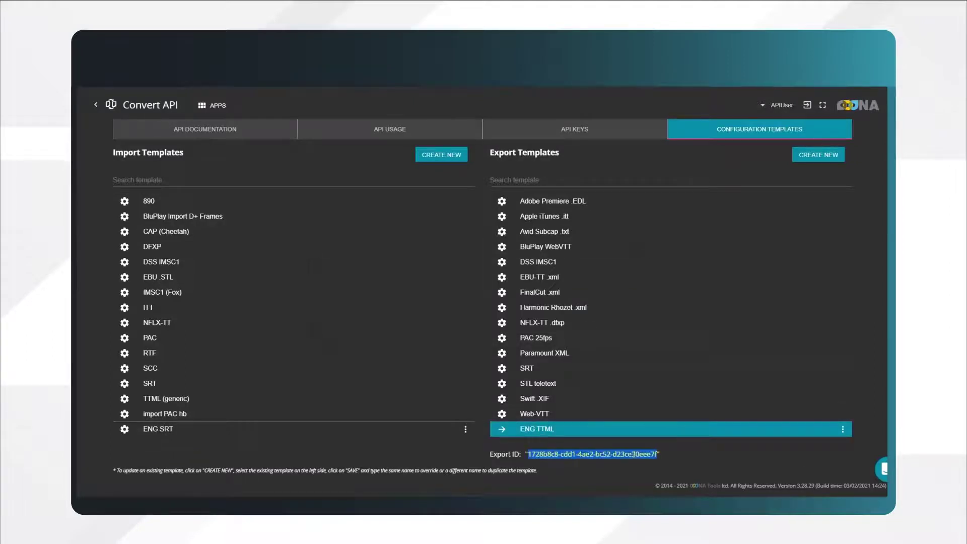
{"action": "right_click", "coordinate": [590, 455]}
{"action": "left_click", "coordinate": [679, 278]}
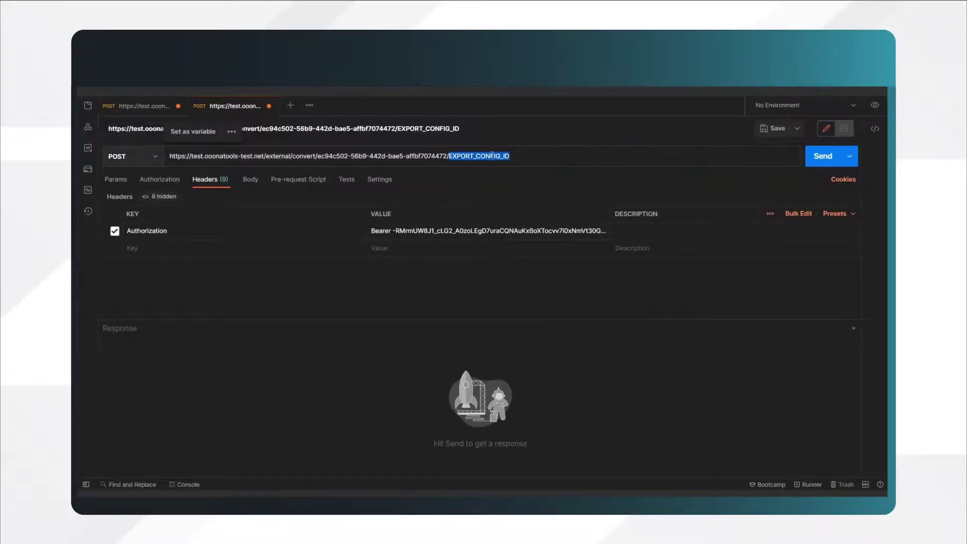
- Replace EXPORT_CONFIG_ID with the Export ID and attach amyloid eng.SRT as a form-data file
{"action": "right_click", "coordinate": [492, 156]}
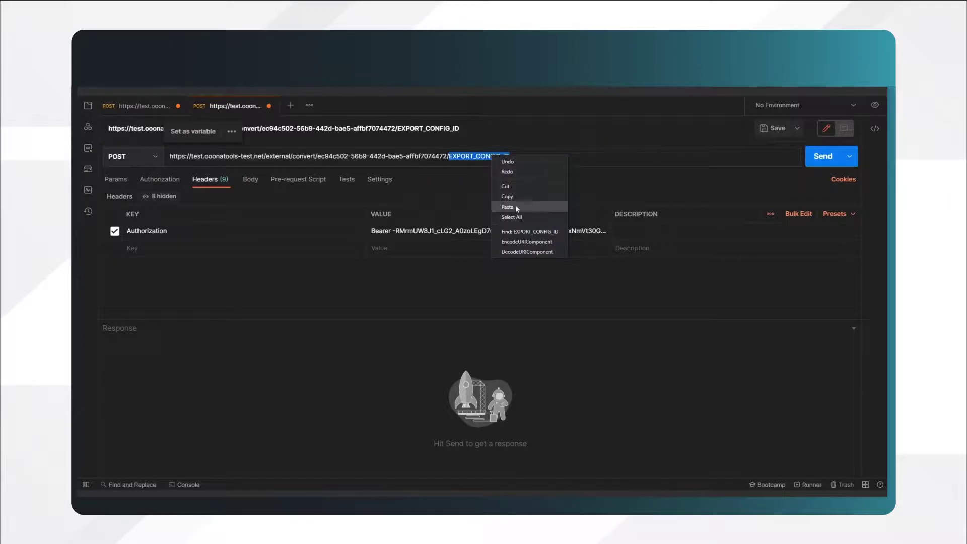
{"action": "left_click", "coordinate": [515, 204]}
{"action": "left_click", "coordinate": [250, 179]}
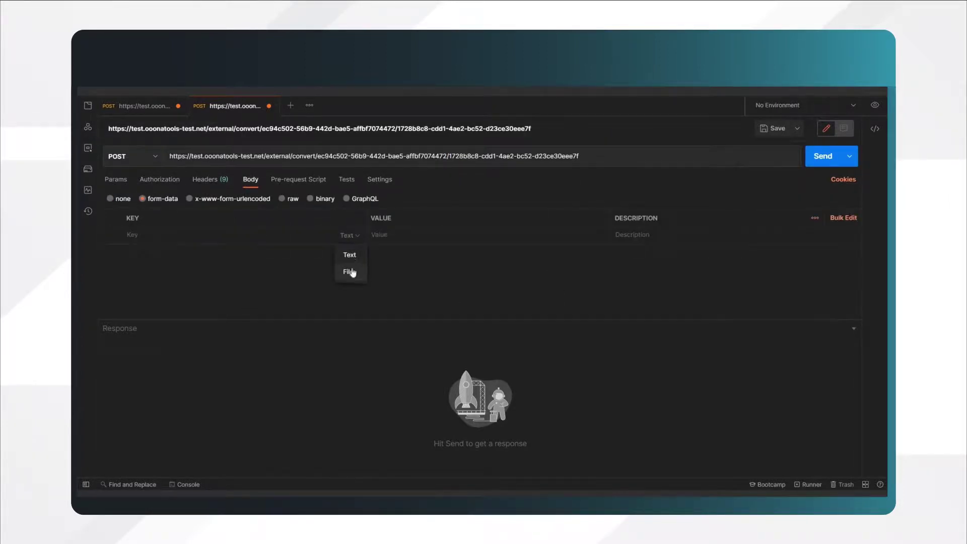
{"action": "left_click", "coordinate": [394, 235]}
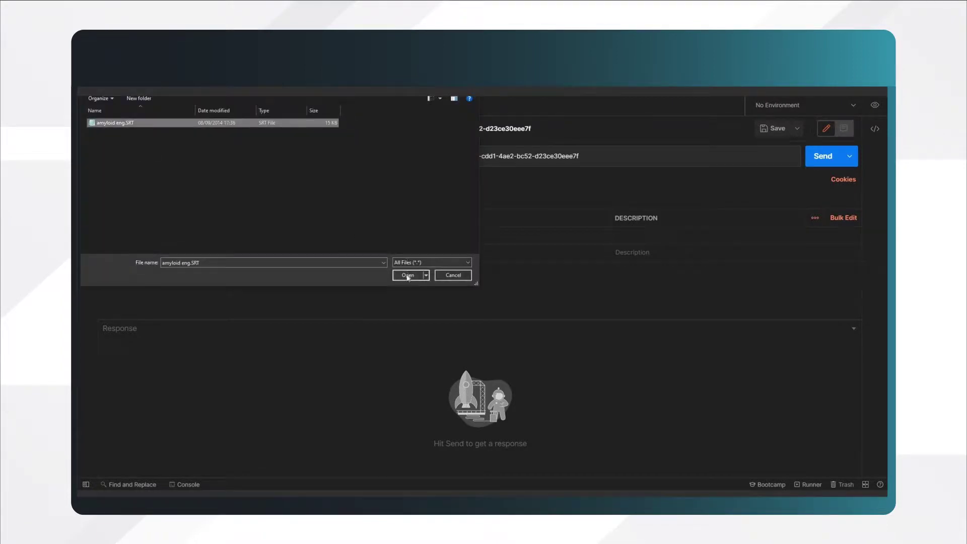
{"action": "left_click", "coordinate": [408, 276]}
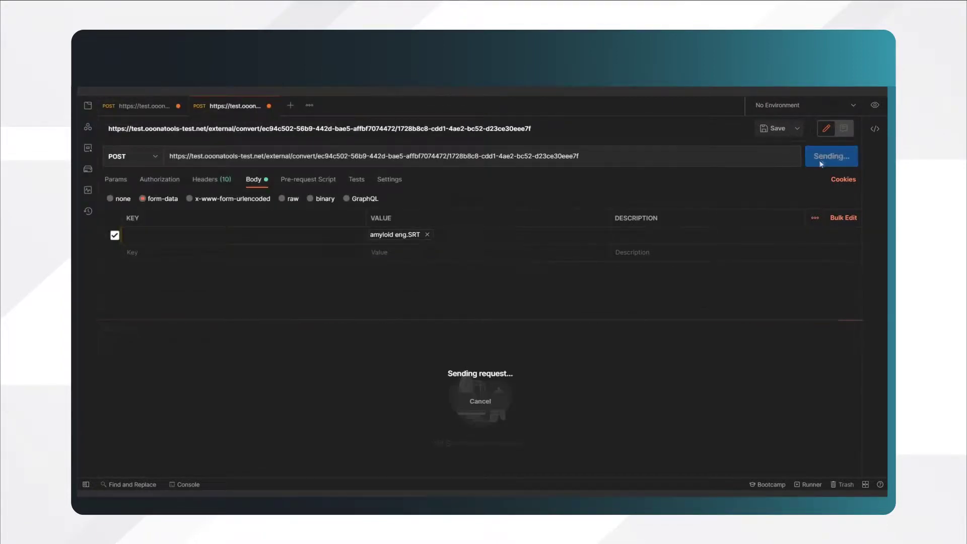